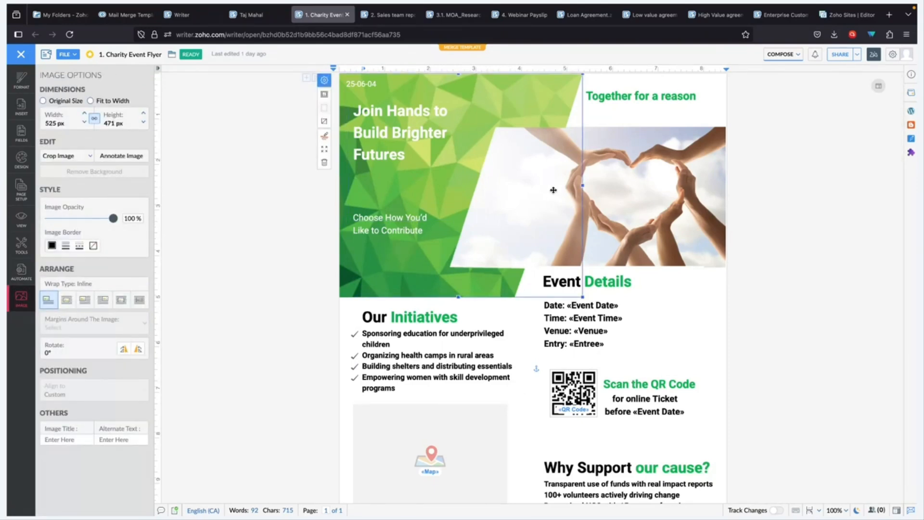
- Examine the separate photo and heading text box that make up the flyer's header
{"action": "left_click", "coordinate": [639, 204]}
{"action": "left_click", "coordinate": [512, 157]}
{"action": "left_click", "coordinate": [603, 125]}
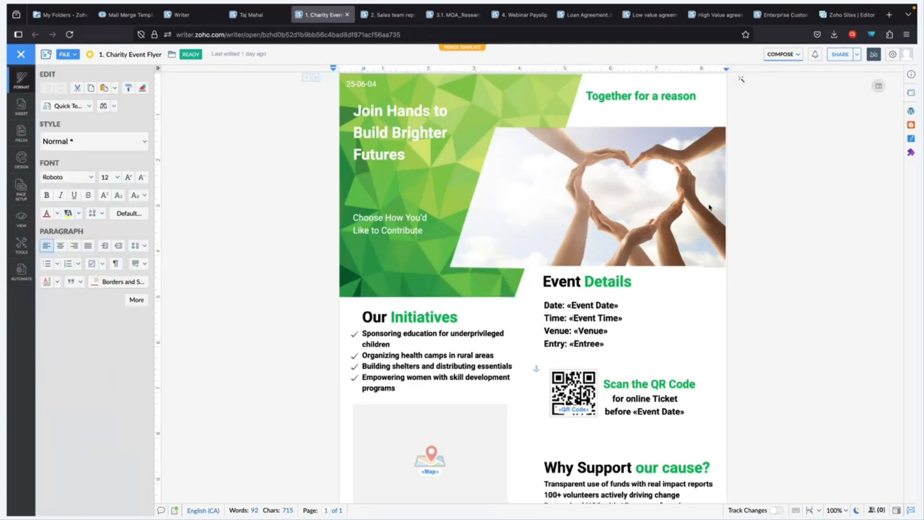
{"action": "left_click", "coordinate": [385, 156]}
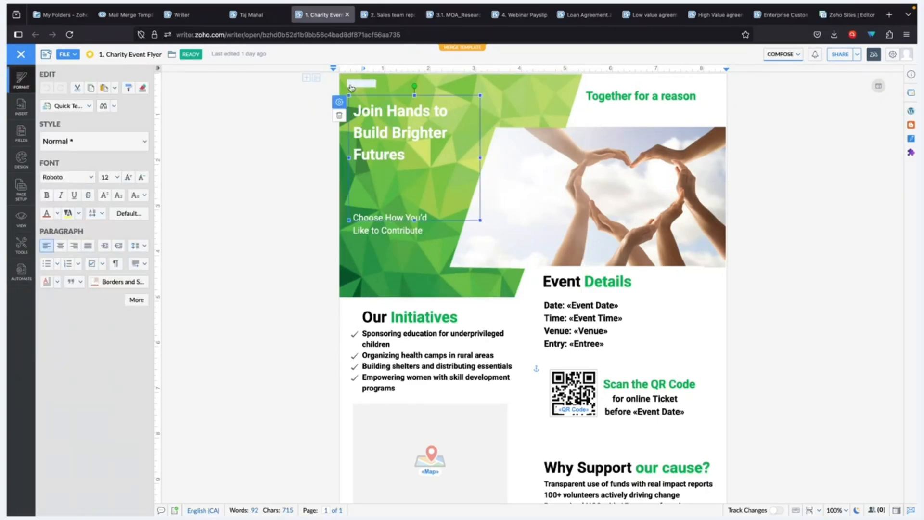
- View the text wrap options available for the green background image in the flyer's header
{"action": "left_click", "coordinate": [409, 91]}
{"action": "left_click", "coordinate": [451, 88]}
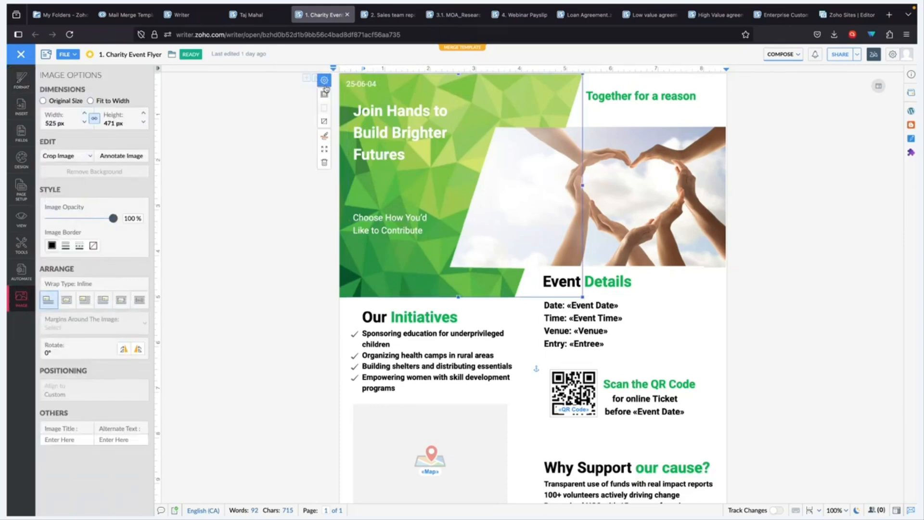
{"action": "left_click", "coordinate": [324, 94]}
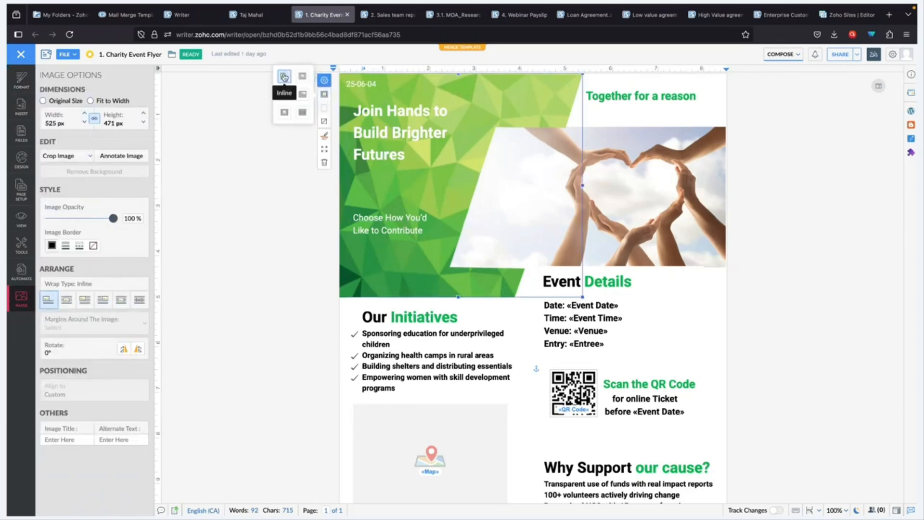
{"action": "left_click", "coordinate": [729, 256]}
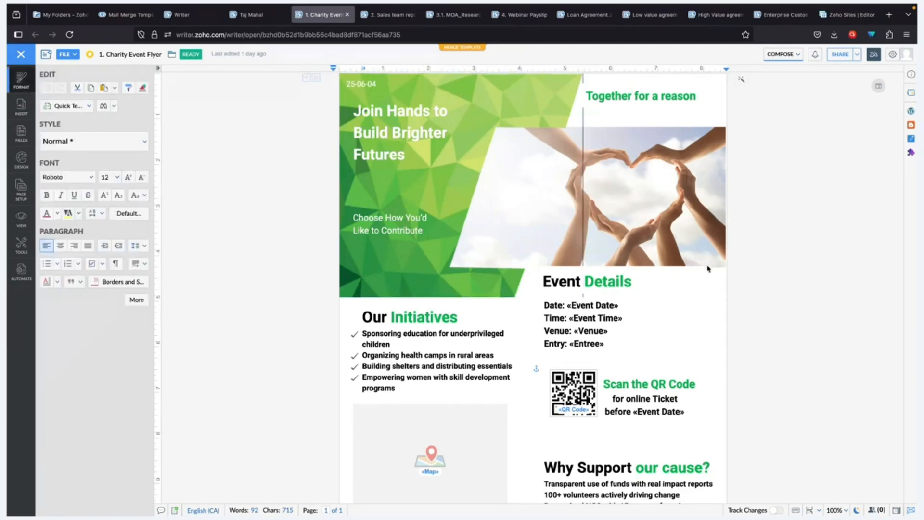
{"action": "left_click", "coordinate": [664, 305]}
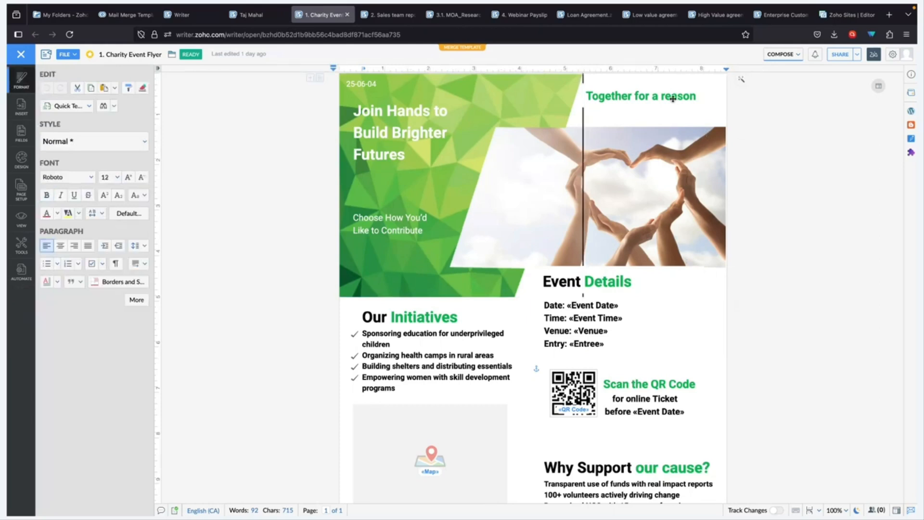
- Inspect the text box options of the "Together for a reason" tagline and the main heading's text box
{"action": "left_click", "coordinate": [594, 85]}
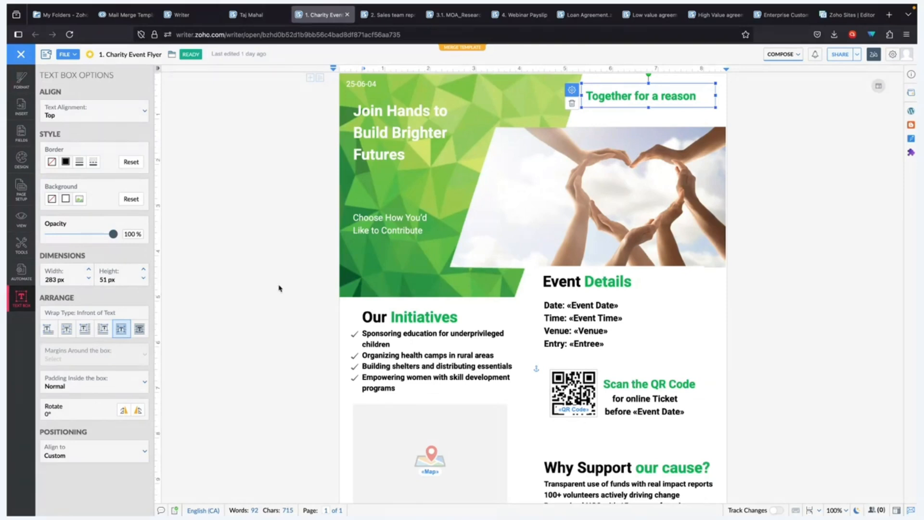
{"action": "left_click", "coordinate": [356, 196]}
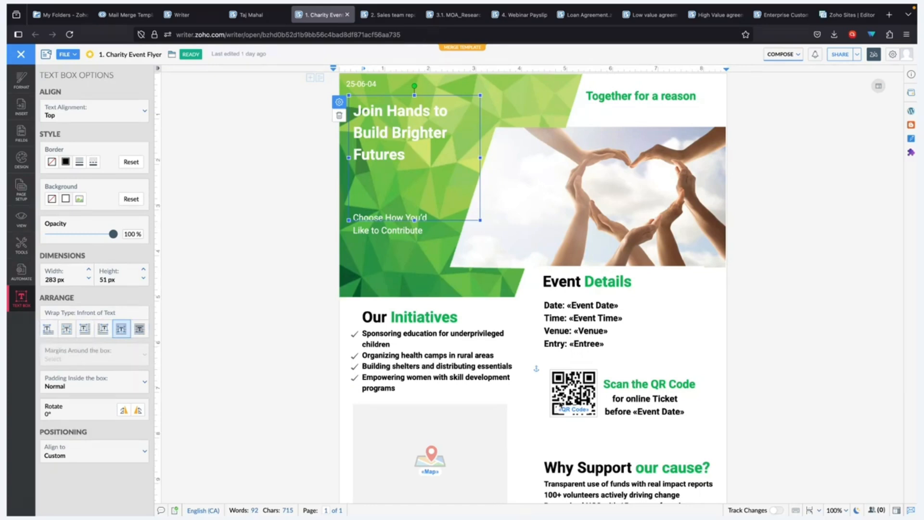
{"action": "left_click", "coordinate": [671, 304]}
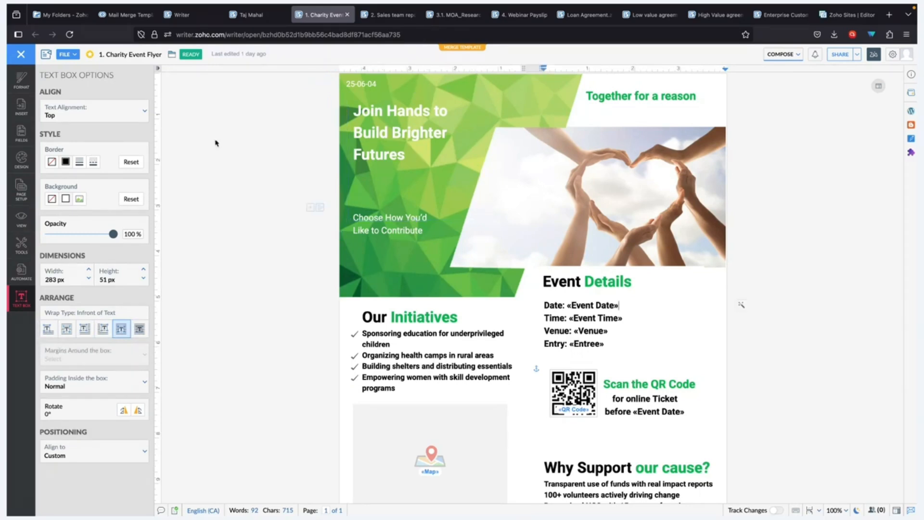
- Open the template's linked data source spreadsheet and examine its QR Code info, Map Location and Email values
{"action": "left_click", "coordinate": [28, 273]}
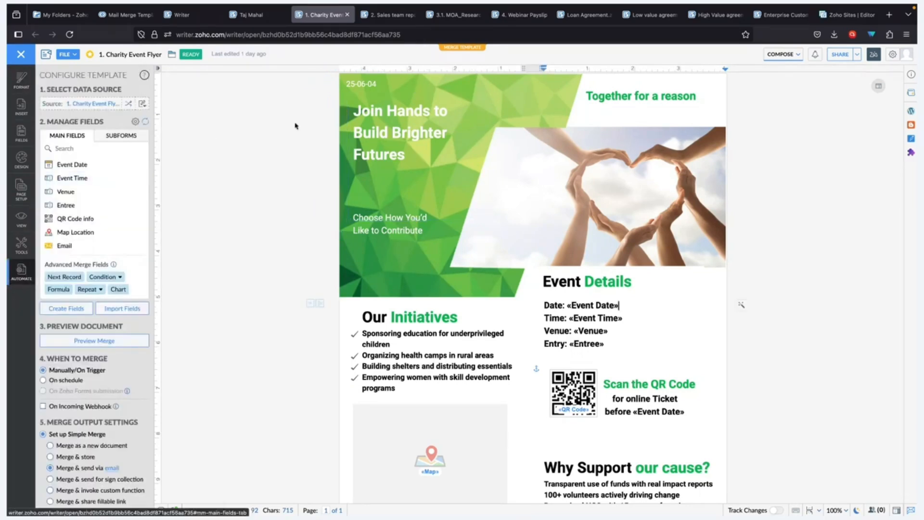
{"action": "left_click", "coordinate": [103, 103]}
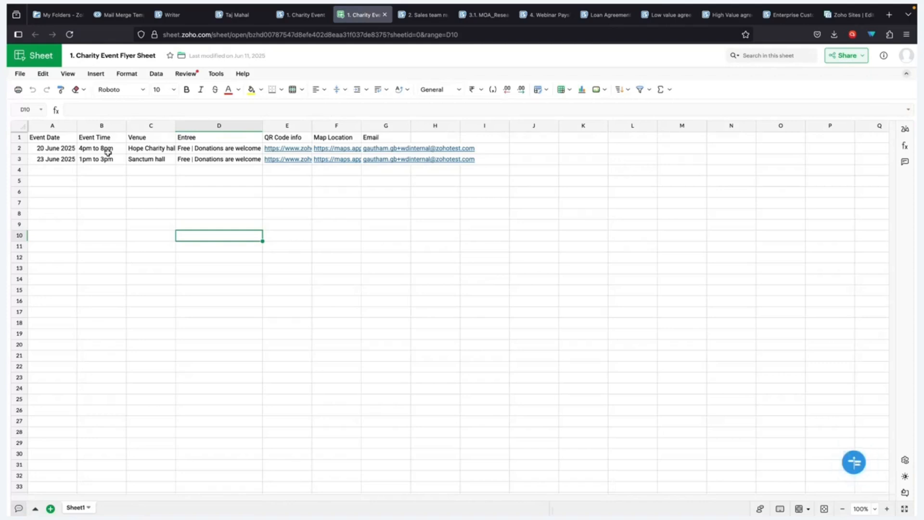
{"action": "left_click", "coordinate": [272, 148]}
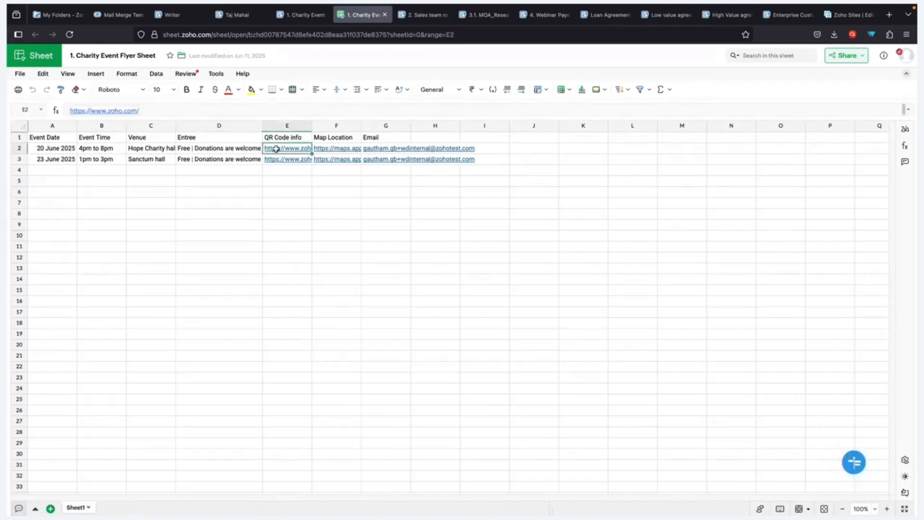
{"action": "left_click", "coordinate": [344, 148]}
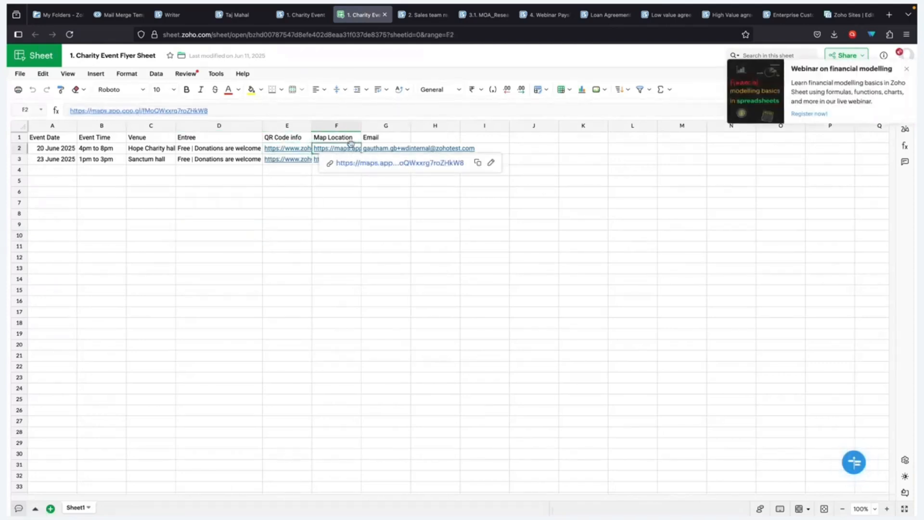
{"action": "mouse_move", "coordinate": [377, 146]}
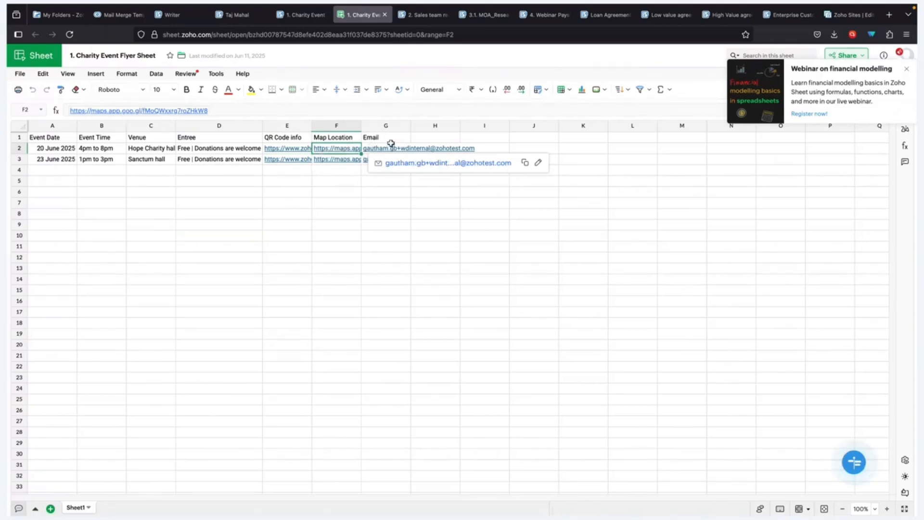
{"action": "left_click", "coordinate": [391, 150]}
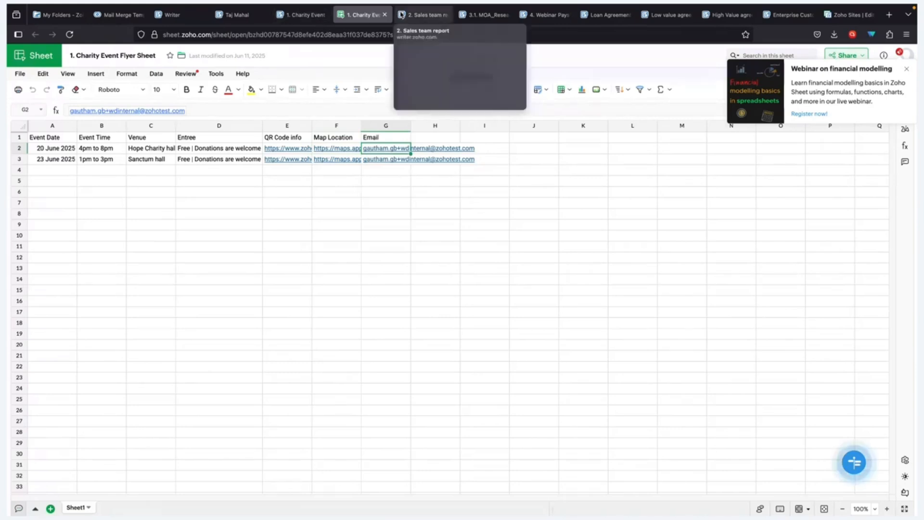
- Return to the flyer template and examine the Event Date, Event Time, Venue and QR code merge fields
{"action": "left_click", "coordinate": [414, 16]}
{"action": "left_click", "coordinate": [370, 17]}
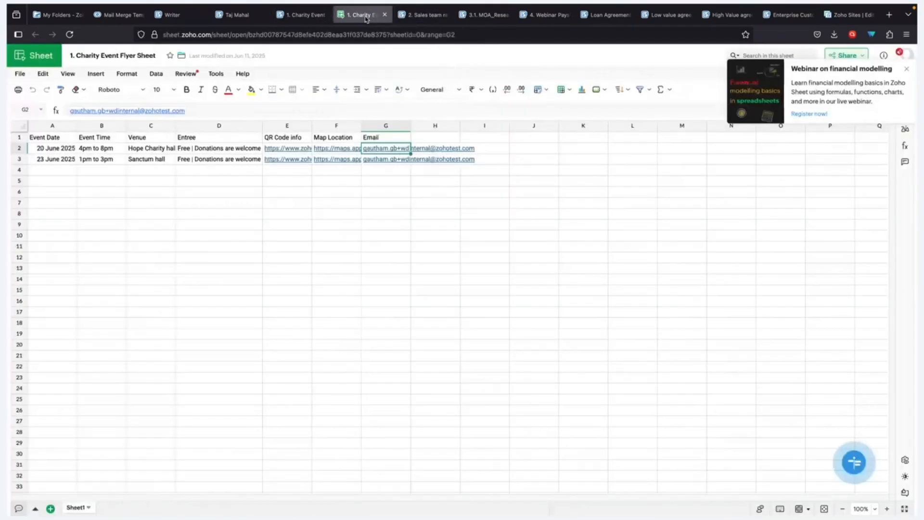
{"action": "left_click", "coordinate": [314, 15]}
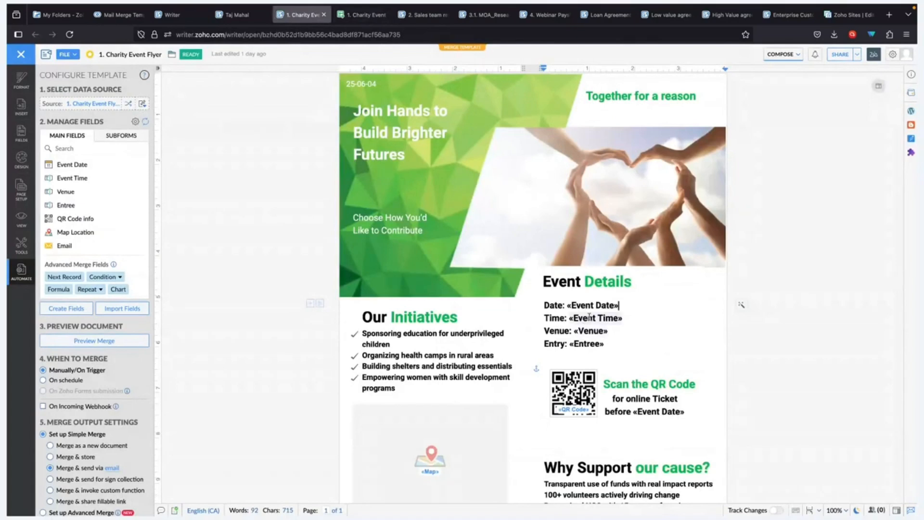
{"action": "left_click", "coordinate": [590, 309]}
{"action": "left_click", "coordinate": [587, 318]}
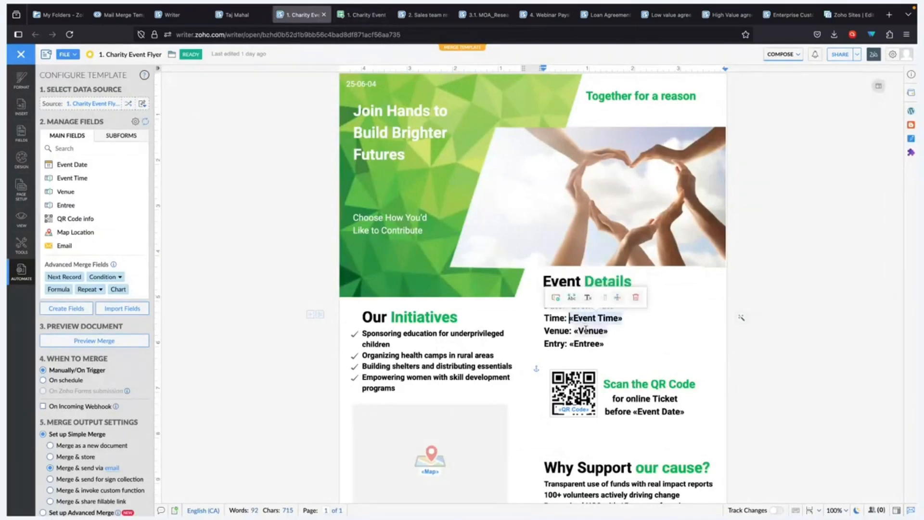
{"action": "left_click", "coordinate": [586, 330]}
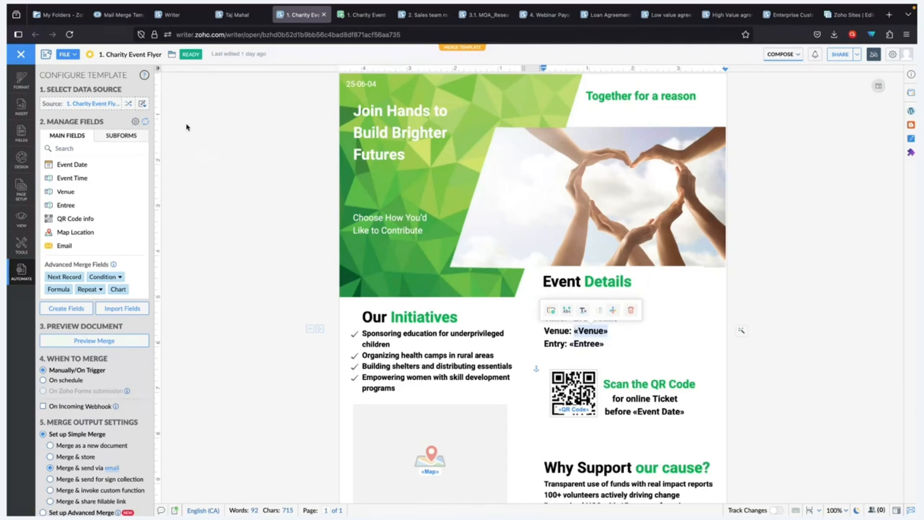
{"action": "scroll", "coordinate": [110, 197], "scroll_direction": "down", "scroll_amount": 2}
{"action": "scroll", "coordinate": [110, 197], "scroll_direction": "down", "scroll_amount": 3}
{"action": "scroll", "coordinate": [110, 198], "scroll_direction": "up", "scroll_amount": 6}
{"action": "left_click", "coordinate": [572, 390]}
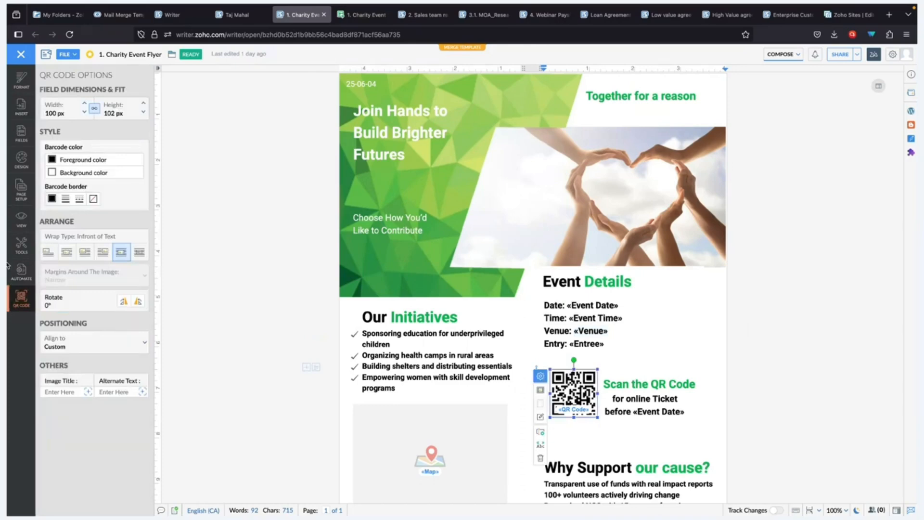
- Open the template's field manager and review the field types offered for QR Code info, keeping QR code
{"action": "left_click", "coordinate": [20, 271]}
{"action": "left_click", "coordinate": [135, 122]}
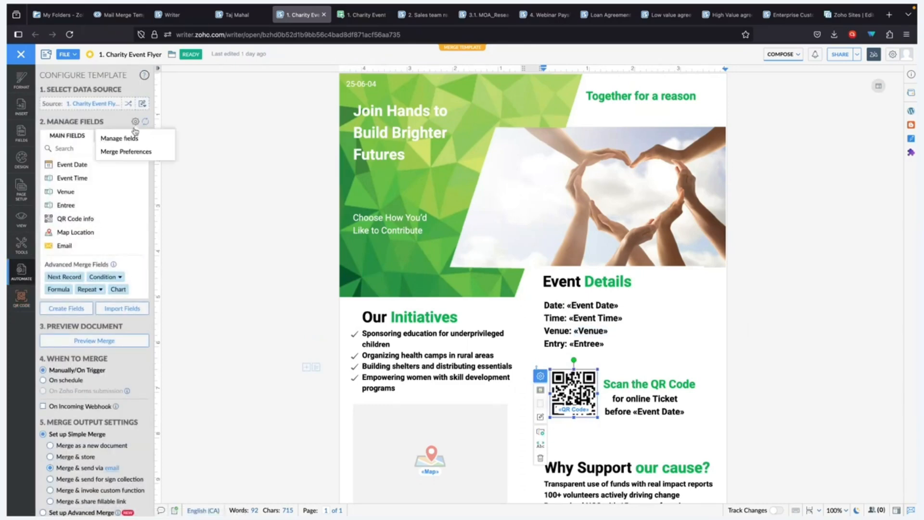
{"action": "left_click", "coordinate": [119, 140]}
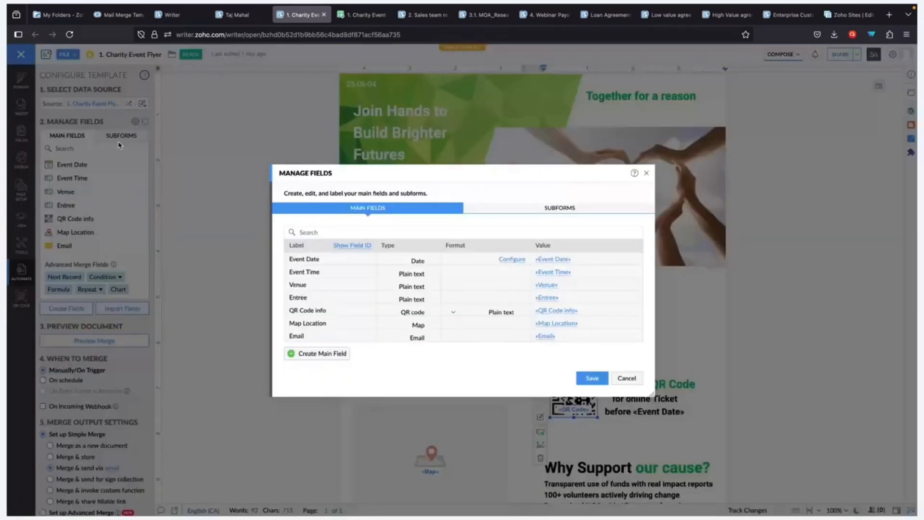
{"action": "left_click", "coordinate": [413, 313]}
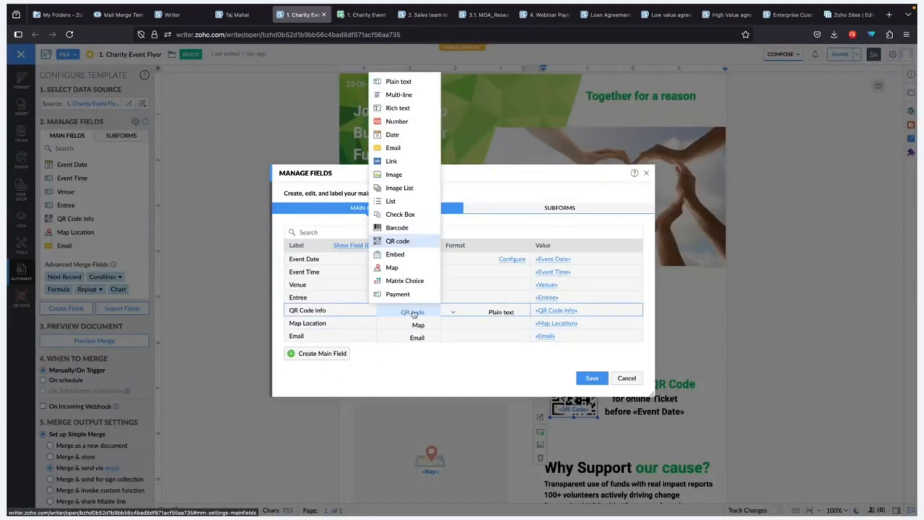
{"action": "left_click", "coordinate": [422, 246]}
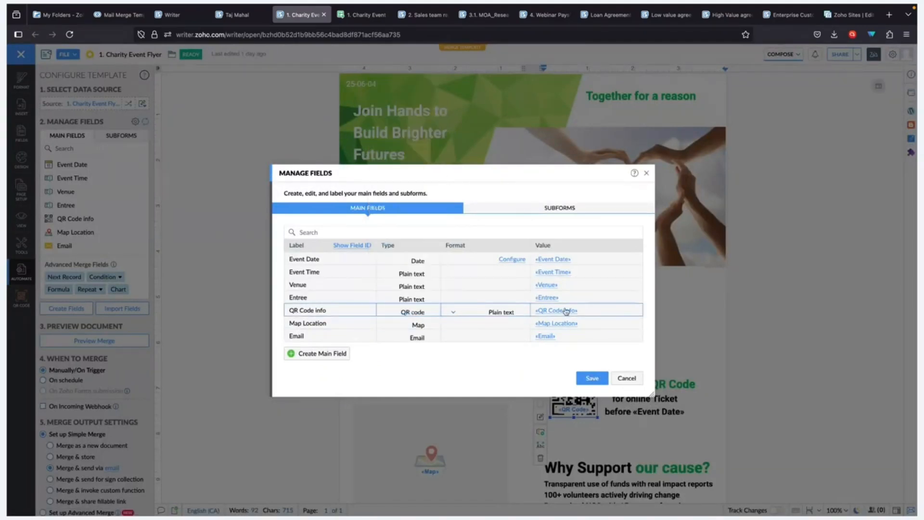
{"action": "left_click", "coordinate": [603, 377]}
{"action": "left_click", "coordinate": [579, 346]}
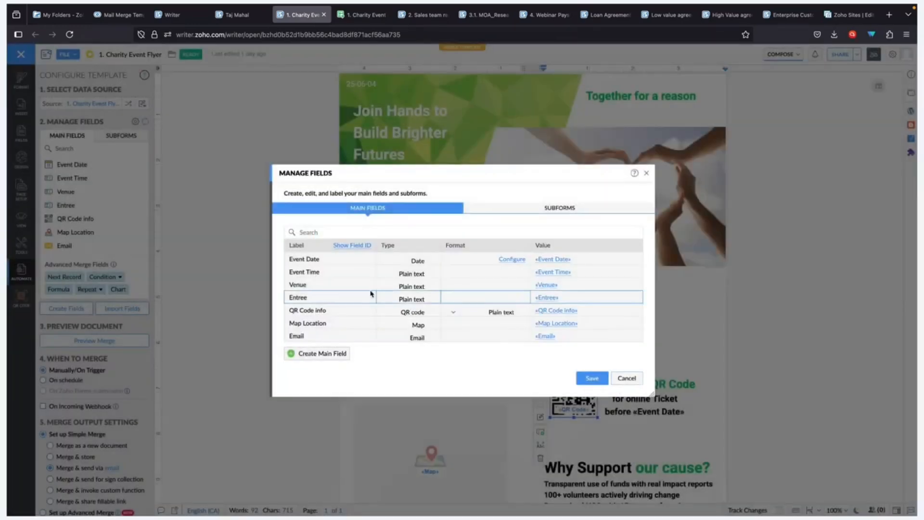
- Review the field types offered for Map Location and close the field manager without saving
{"action": "left_click", "coordinate": [412, 326]}
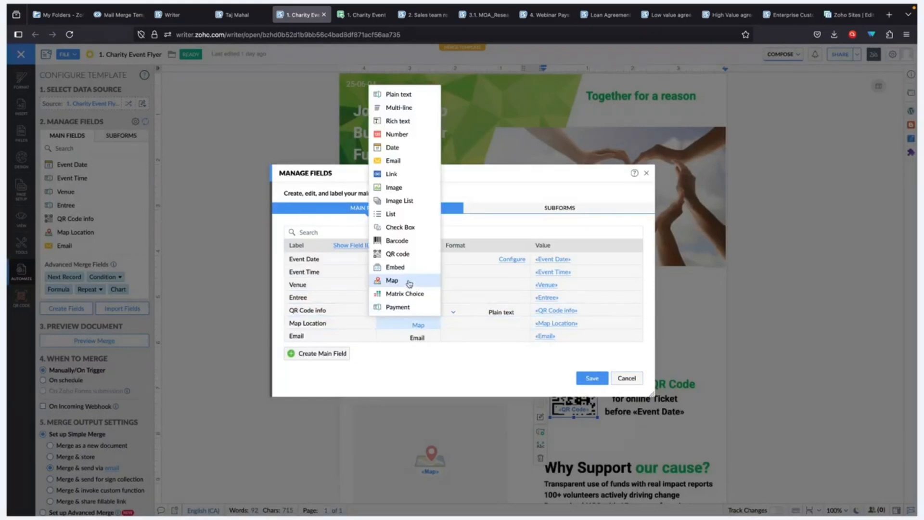
{"action": "left_click", "coordinate": [435, 386]}
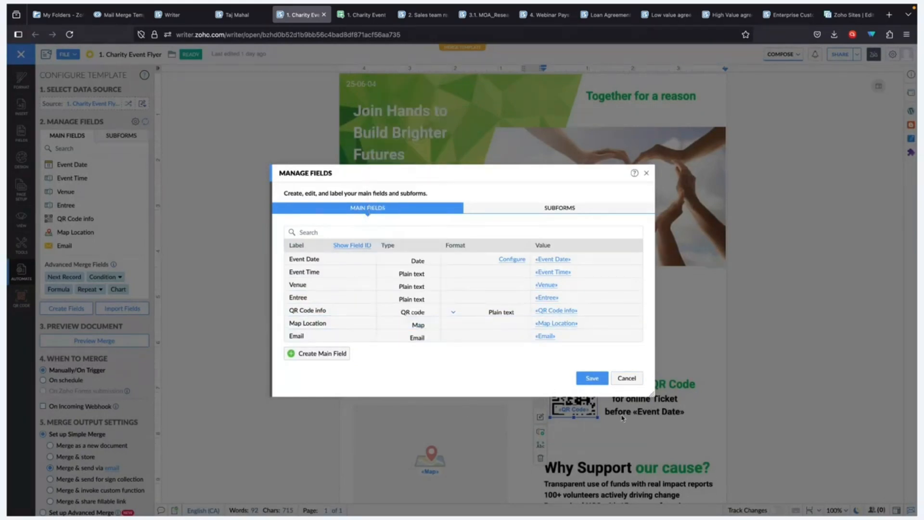
{"action": "left_click", "coordinate": [627, 378]}
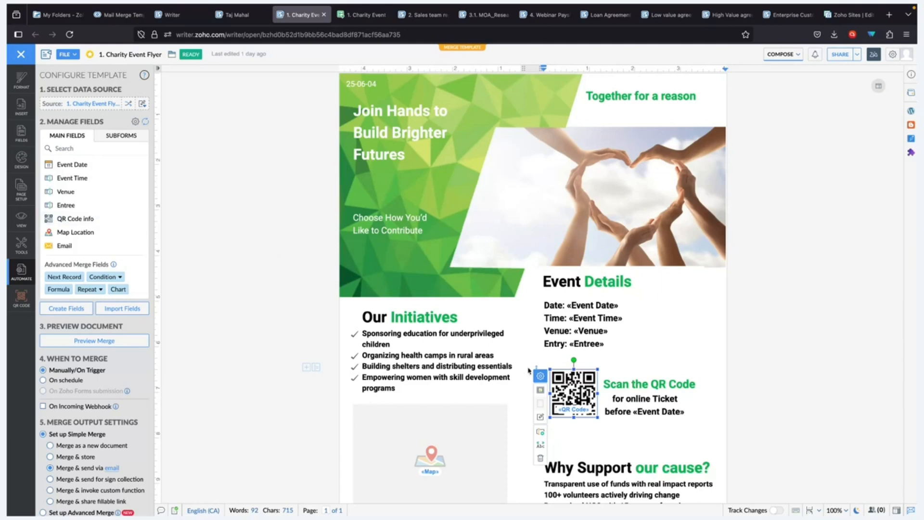
- Try inserting the QR Code info field on the blank line below Entry, and undo the insertion
{"action": "left_click", "coordinate": [551, 356]}
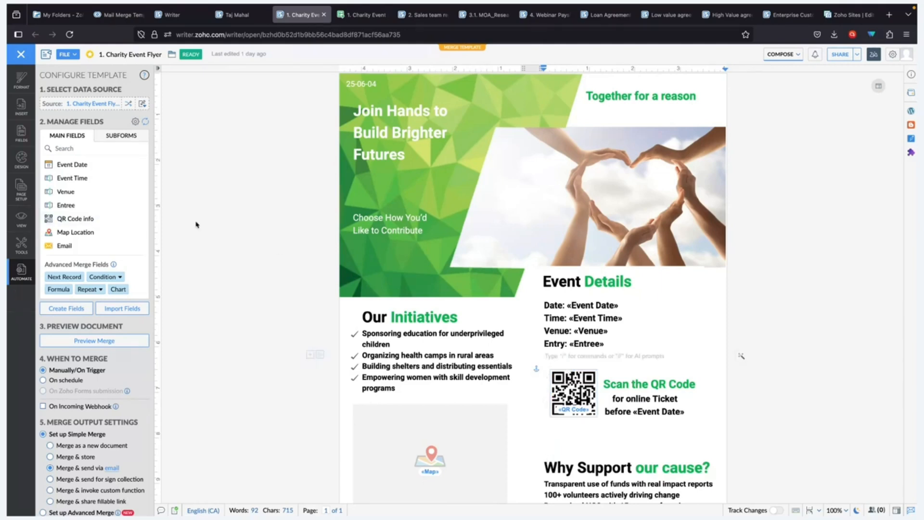
{"action": "left_click", "coordinate": [99, 218]}
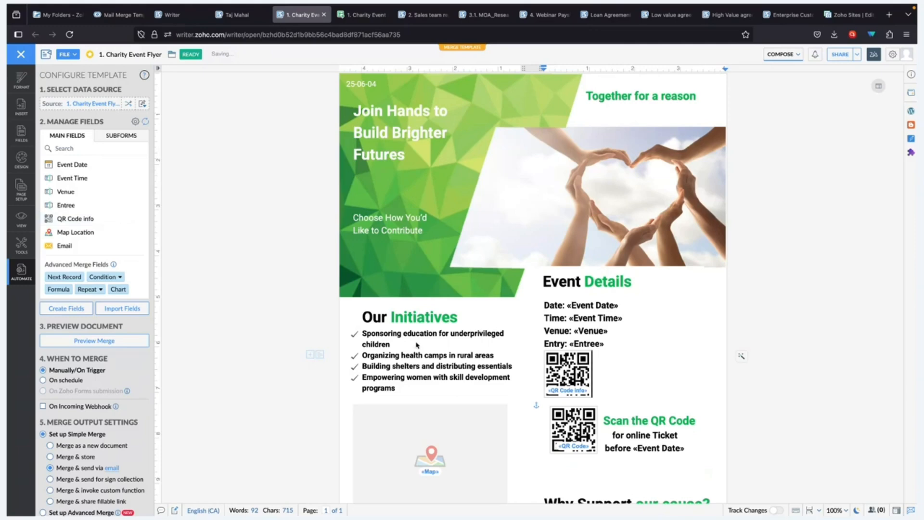
{"action": "key", "text": "ctrl+z"}
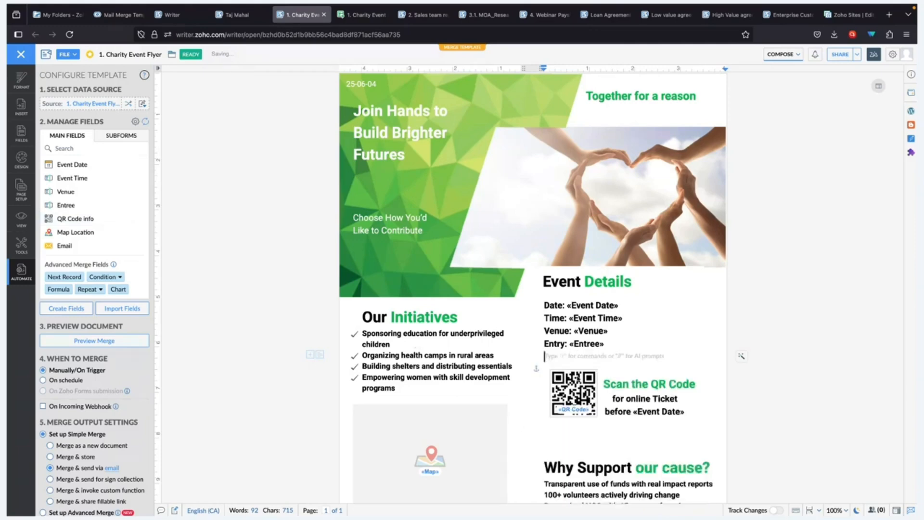
- View the content settings of the existing QR code in the flyer and close them without updating
{"action": "left_click", "coordinate": [583, 383]}
{"action": "left_click", "coordinate": [538, 418]}
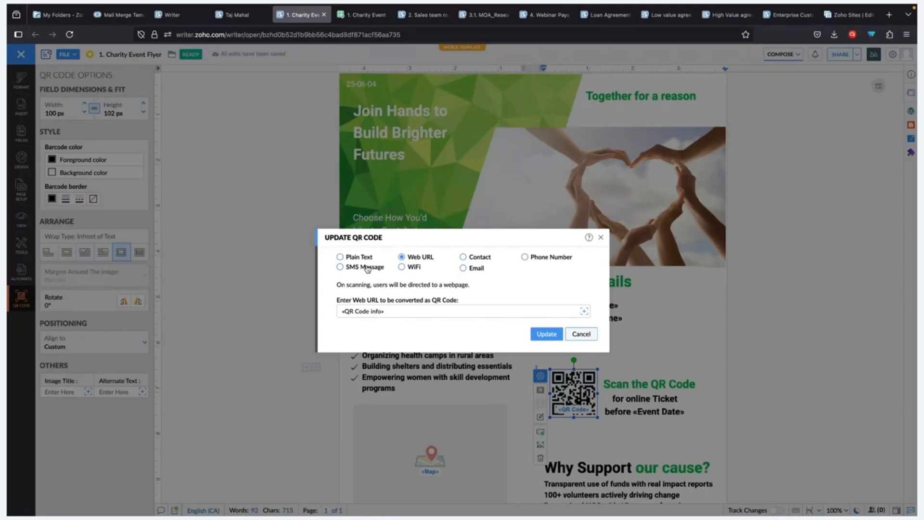
{"action": "left_click", "coordinate": [580, 333]}
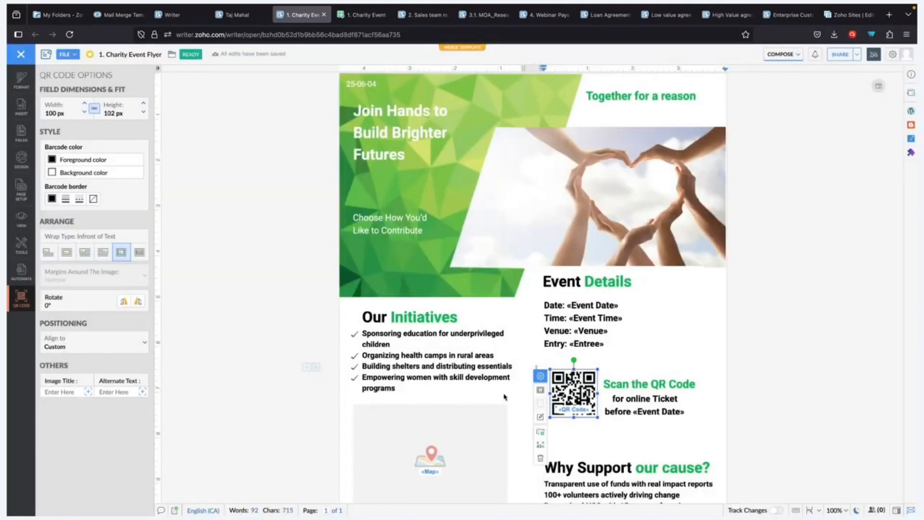
- Select the flyer's map placeholder to view its field options, and deselect it
{"action": "scroll", "coordinate": [447, 422], "scroll_direction": "down", "scroll_amount": 2}
{"action": "left_click", "coordinate": [447, 422]}
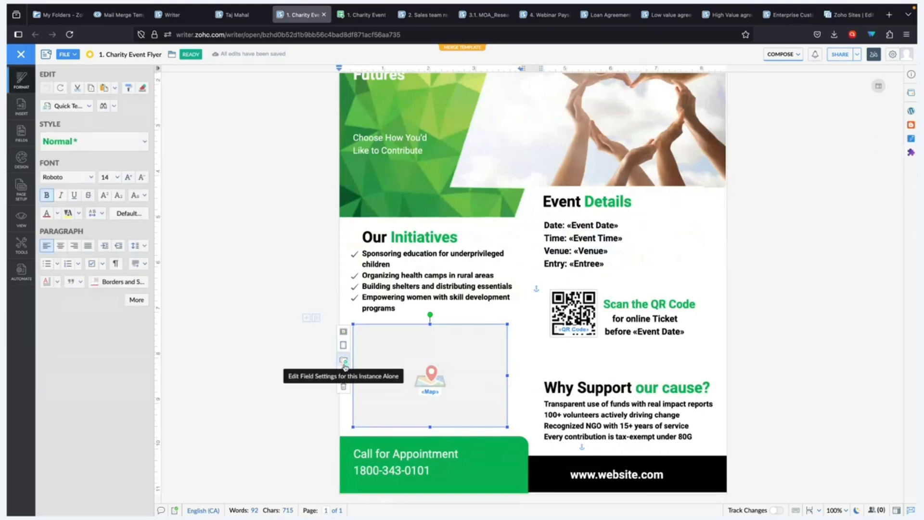
{"action": "left_click", "coordinate": [510, 383]}
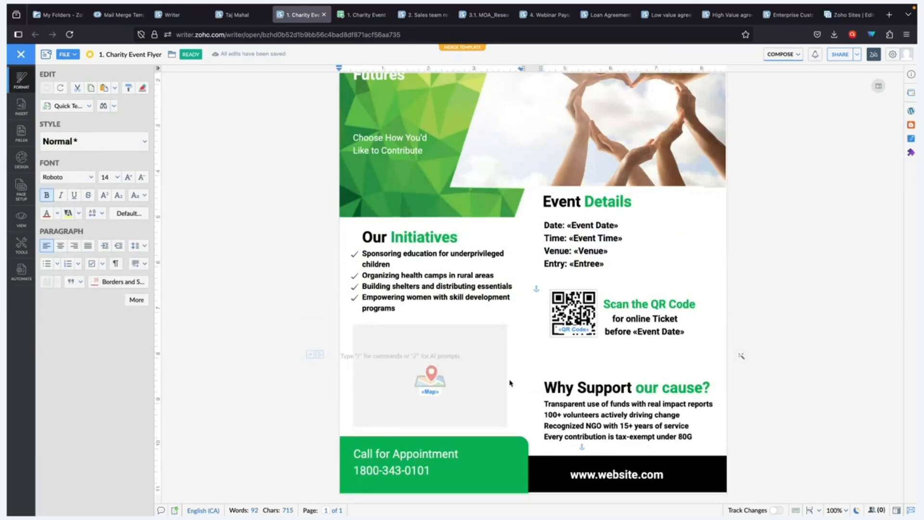
- Preview the merged flyer, check its event details, QR code and map for the first record, and return to the editor
{"action": "scroll", "coordinate": [510, 383], "scroll_direction": "up", "scroll_amount": 2}
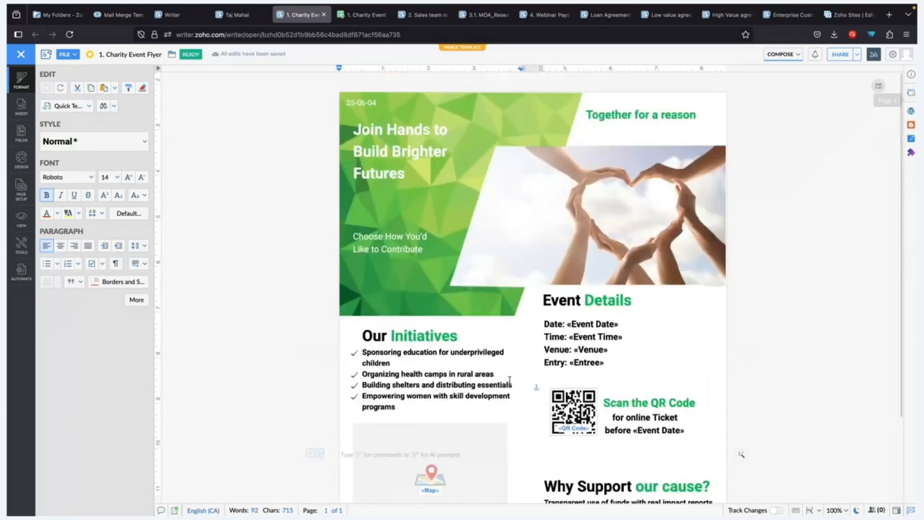
{"action": "scroll", "coordinate": [510, 383], "scroll_direction": "down", "scroll_amount": 2}
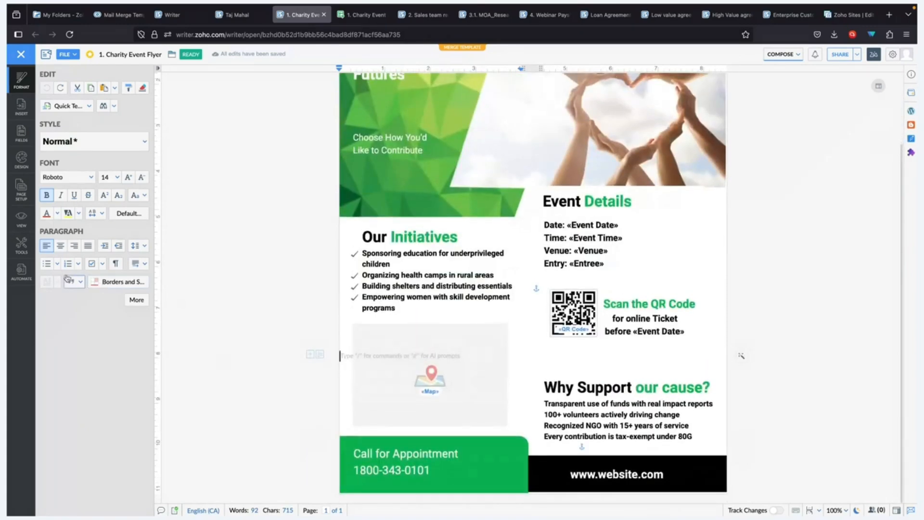
{"action": "left_click", "coordinate": [20, 270]}
{"action": "left_click", "coordinate": [109, 340]}
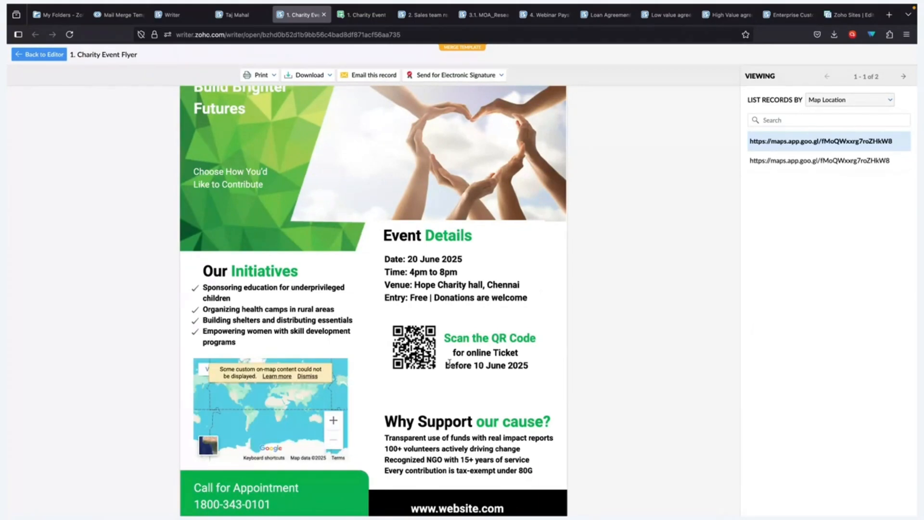
{"action": "left_click", "coordinate": [433, 344]}
{"action": "left_click", "coordinate": [390, 259]}
{"action": "scroll", "coordinate": [444, 310], "scroll_direction": "down", "scroll_amount": 1}
{"action": "scroll", "coordinate": [445, 310], "scroll_direction": "up", "scroll_amount": 3}
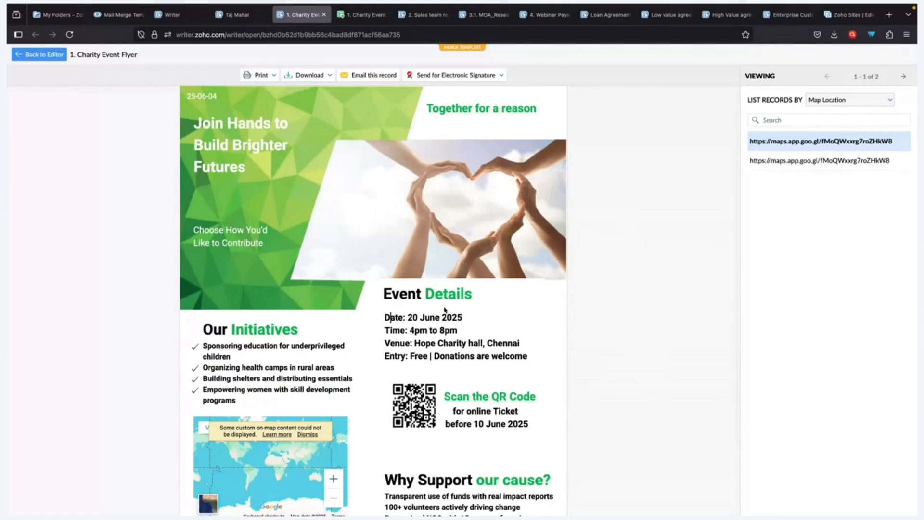
{"action": "left_click", "coordinate": [59, 54]}
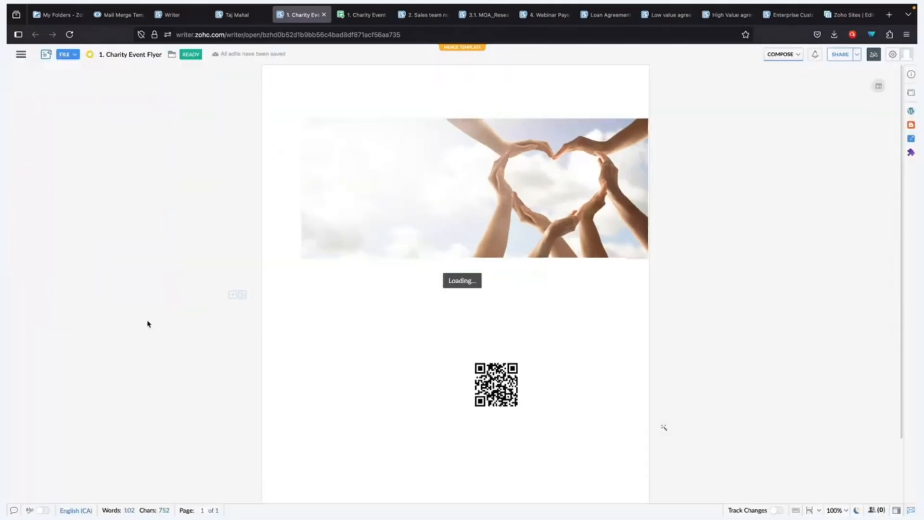
- Review the email settings of the Merge & send via email output option and close them without saving
{"action": "scroll", "coordinate": [85, 412], "scroll_direction": "down", "scroll_amount": 3}
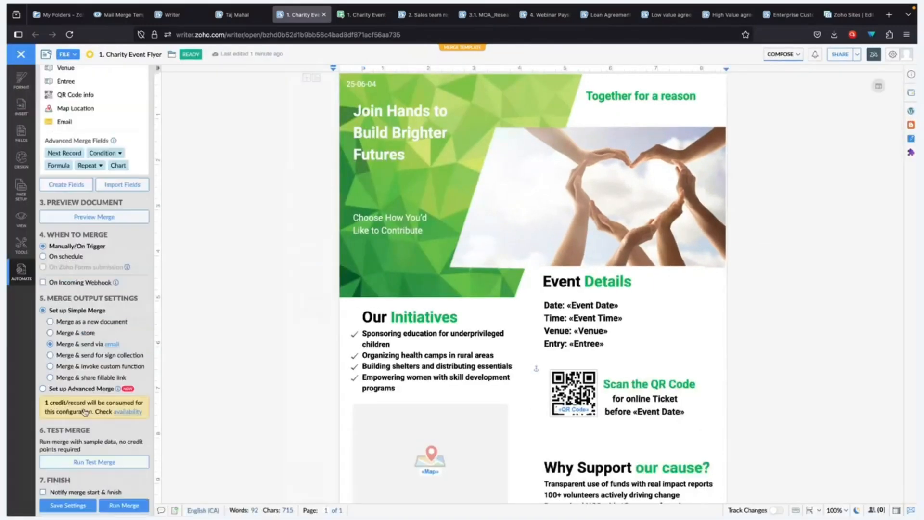
{"action": "left_click", "coordinate": [106, 344]}
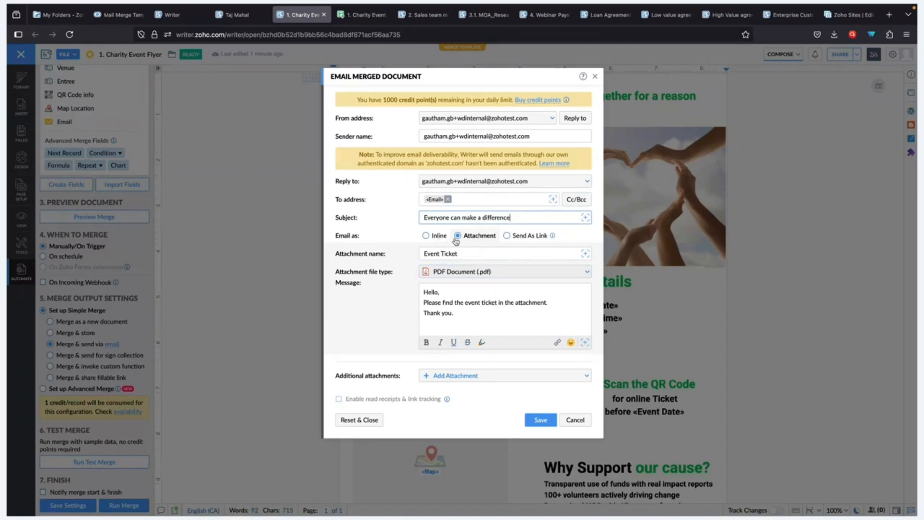
{"action": "left_click", "coordinate": [577, 420]}
- Run the merge and send the merged flyer by email to the recipients in the Email field, using the existing message and attachment settings
{"action": "scroll", "coordinate": [126, 402], "scroll_direction": "down", "scroll_amount": 1}
{"action": "left_click", "coordinate": [123, 490]}
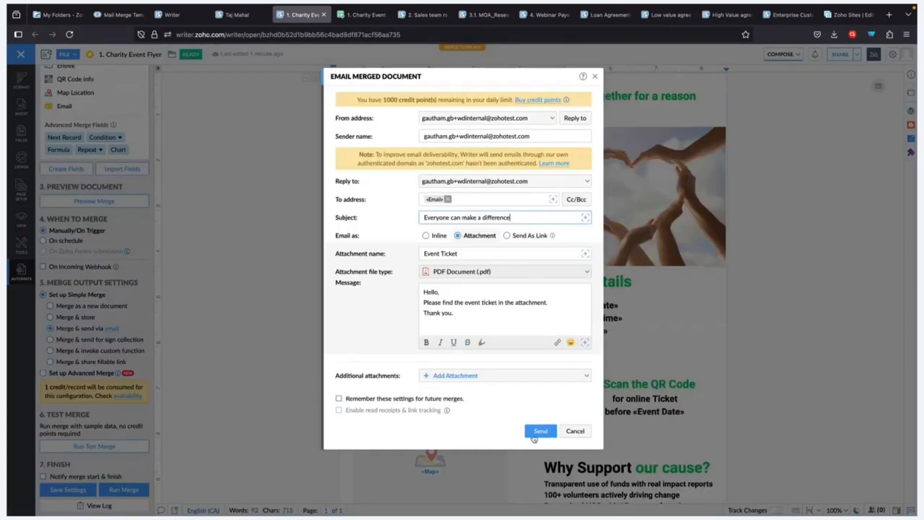
{"action": "left_click", "coordinate": [541, 432]}
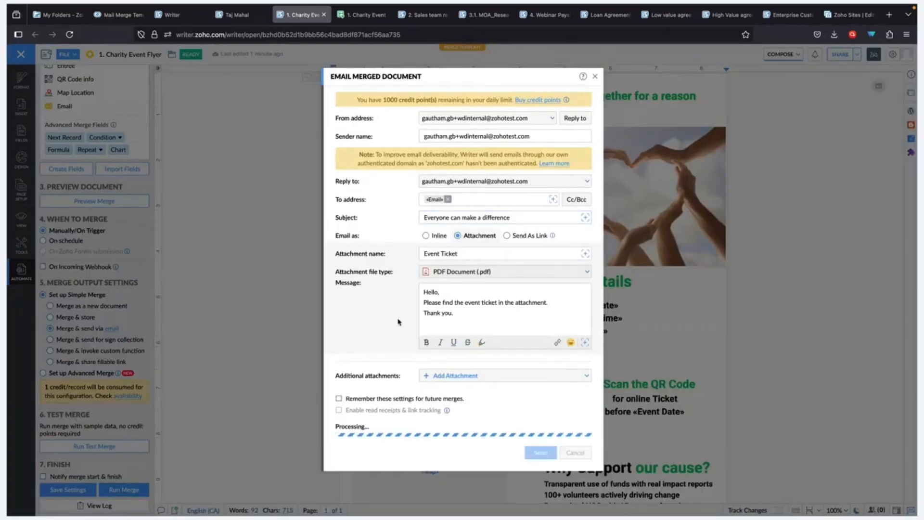